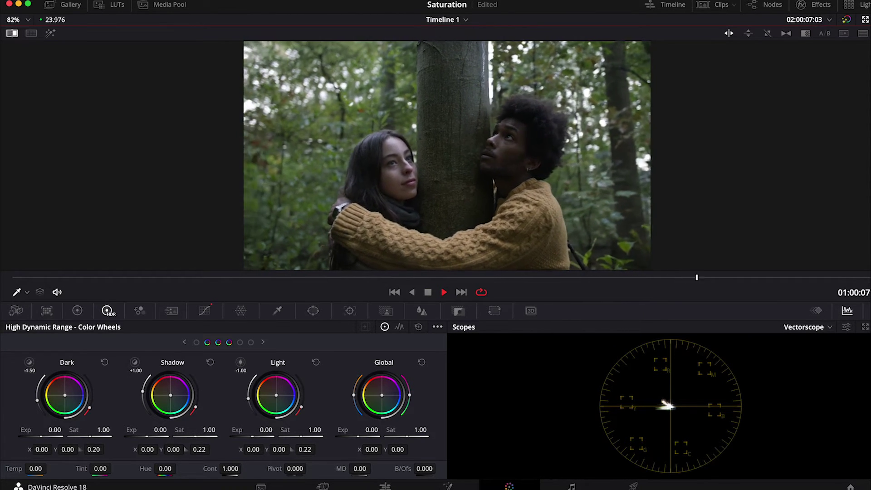
- Stop playback of the forest clip
{"action": "key", "text": "space"}
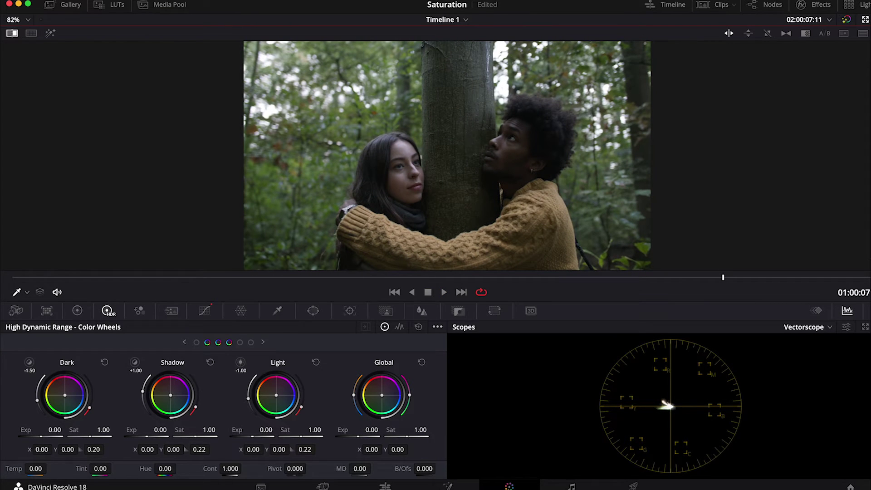
- Toggle the Exposure node off and on to compare, then select the Saturation node
{"action": "left_click", "coordinate": [865, 19]}
{"action": "left_click", "coordinate": [596, 84]}
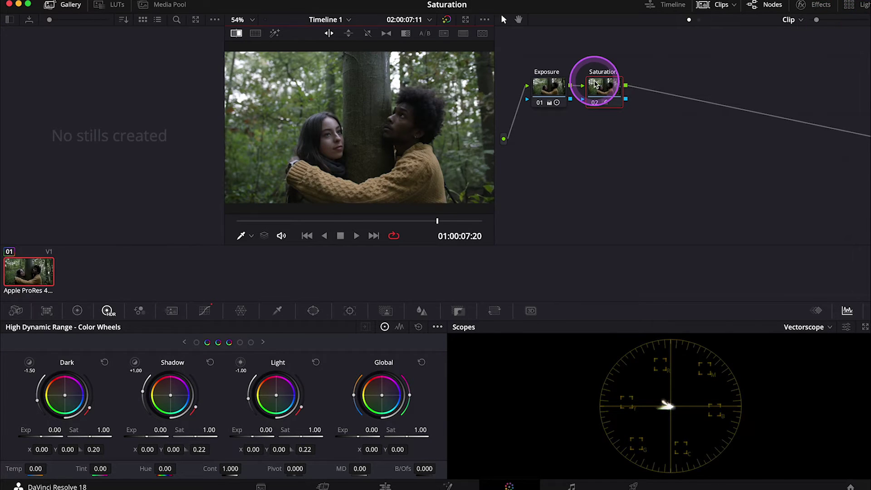
{"action": "left_click", "coordinate": [553, 89]}
{"action": "left_click", "coordinate": [540, 106]}
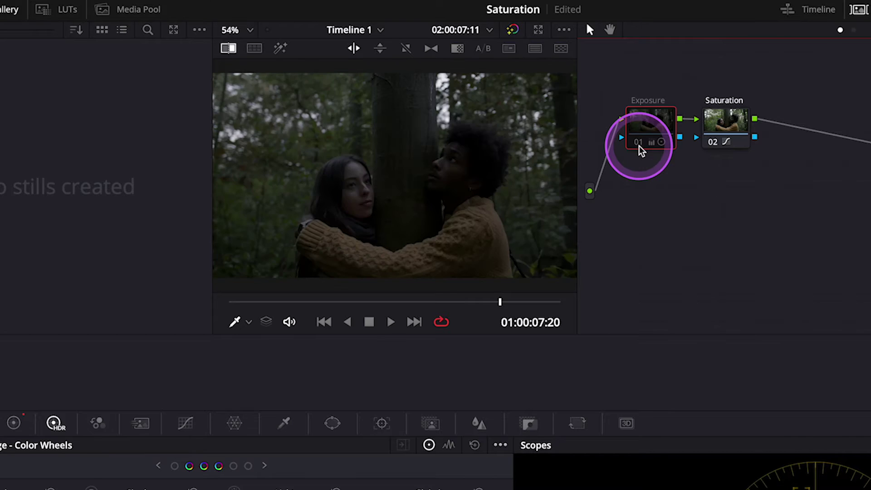
{"action": "left_click", "coordinate": [639, 145]}
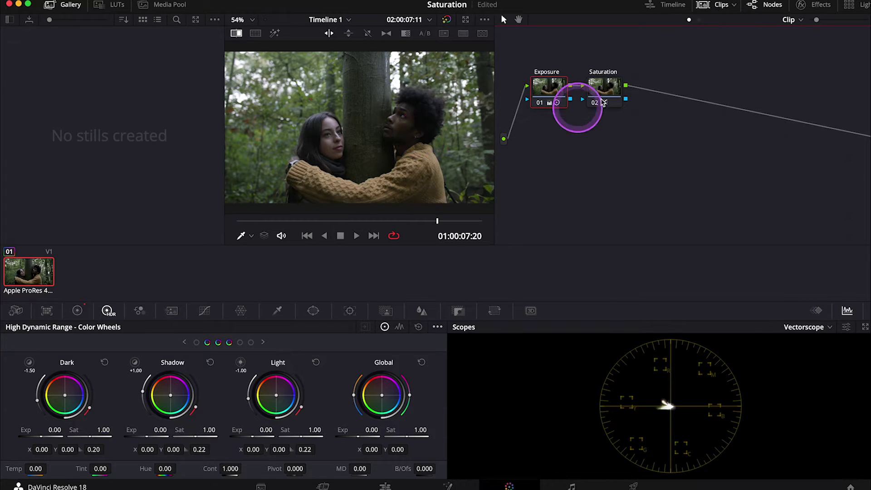
{"action": "left_click", "coordinate": [605, 98]}
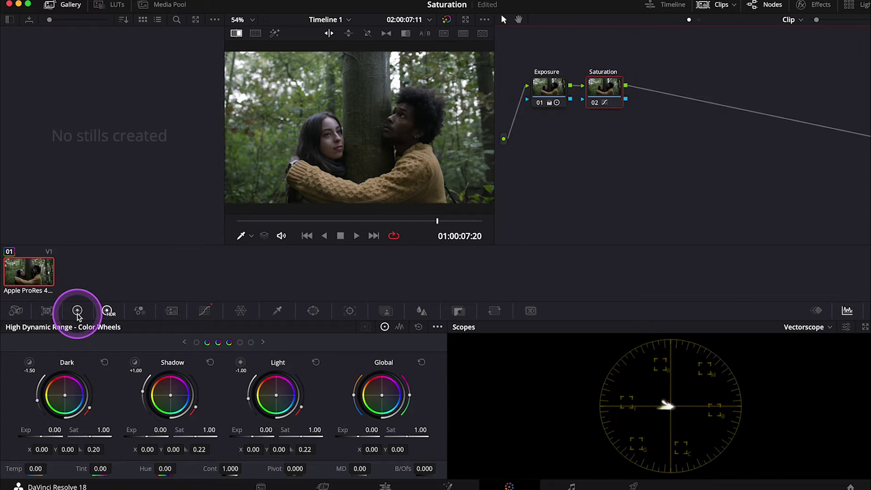
- In the Primaries wheels, raise Saturation to 100, then settle it at 85.40
{"action": "left_click", "coordinate": [77, 311]}
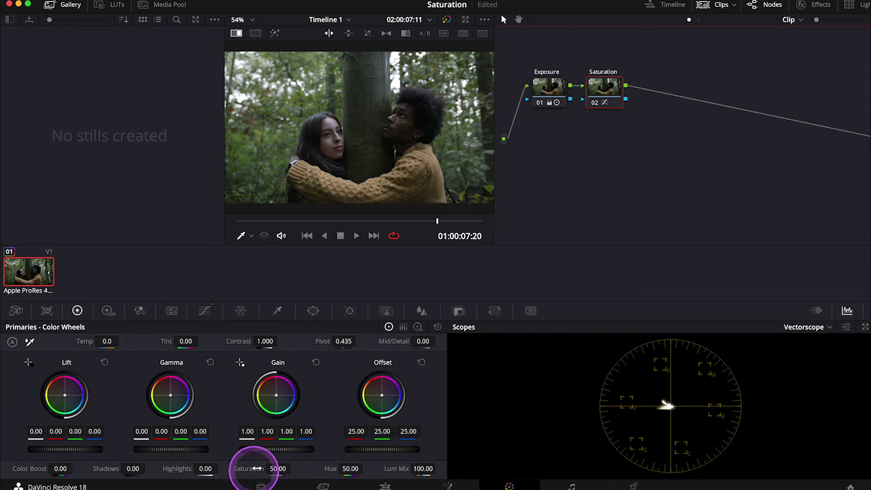
{"action": "mouse_move", "coordinate": [257, 468]}
{"action": "left_mouse_down"}
{"action": "mouse_move", "coordinate": [313, 468]}
{"action": "mouse_move", "coordinate": [293, 469]}
{"action": "left_mouse_up"}
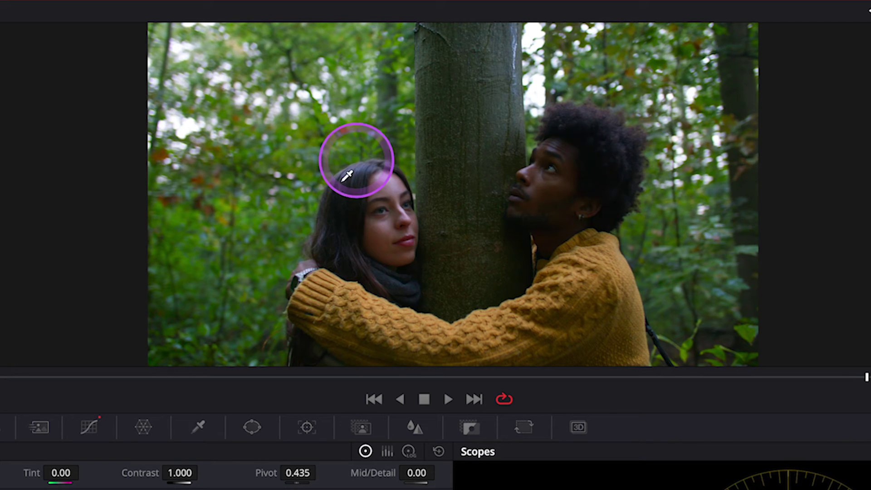
{"action": "left_click", "coordinate": [607, 191]}
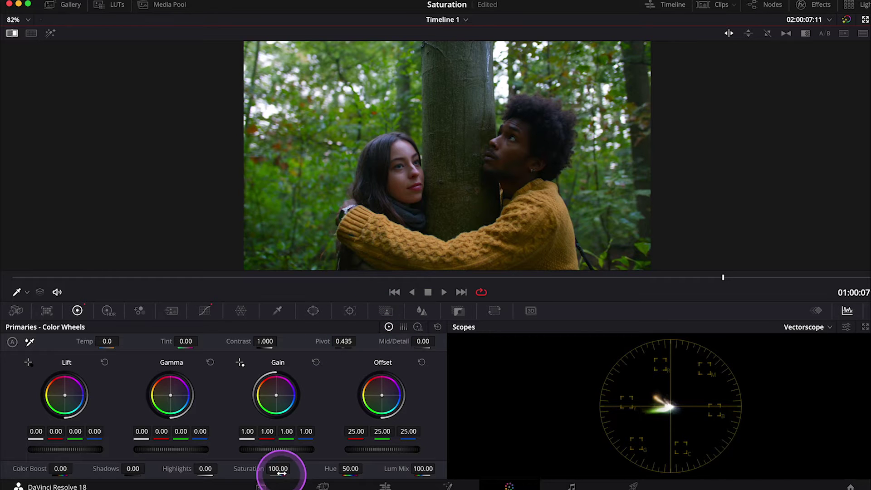
{"action": "left_click_drag", "start_coordinate": [284, 470], "coordinate": [246, 467]}
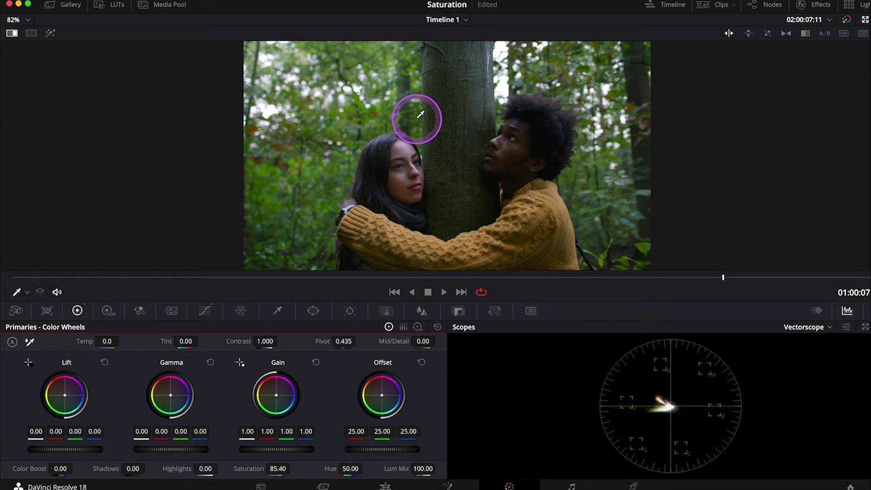
- Grab a still of the 85.40 saturation look into the gallery
{"action": "left_click", "coordinate": [864, 19]}
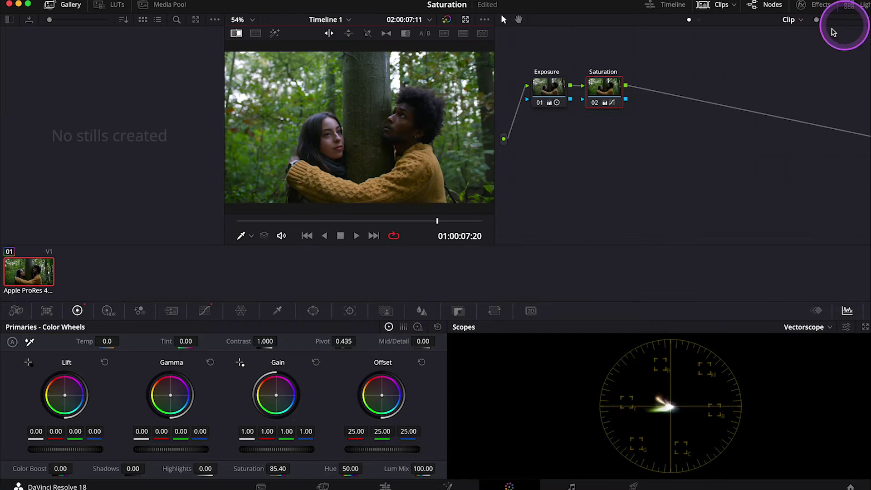
{"action": "right_click", "coordinate": [360, 122]}
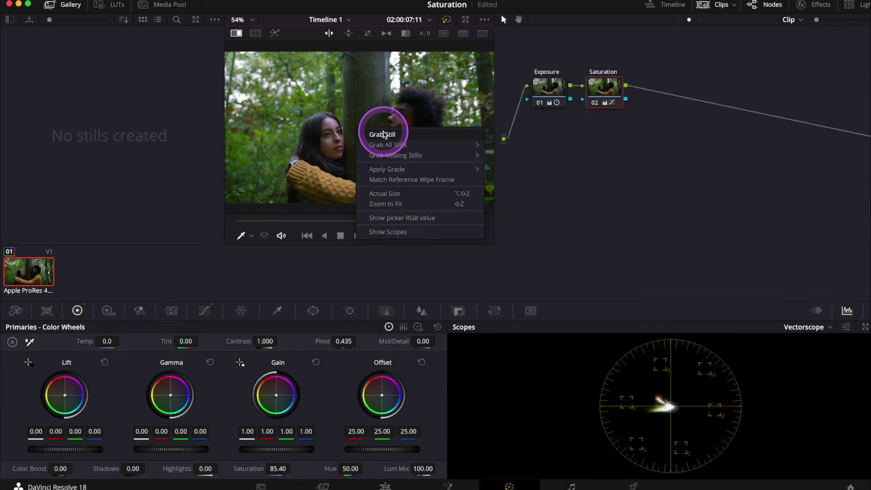
{"action": "left_click", "coordinate": [379, 135]}
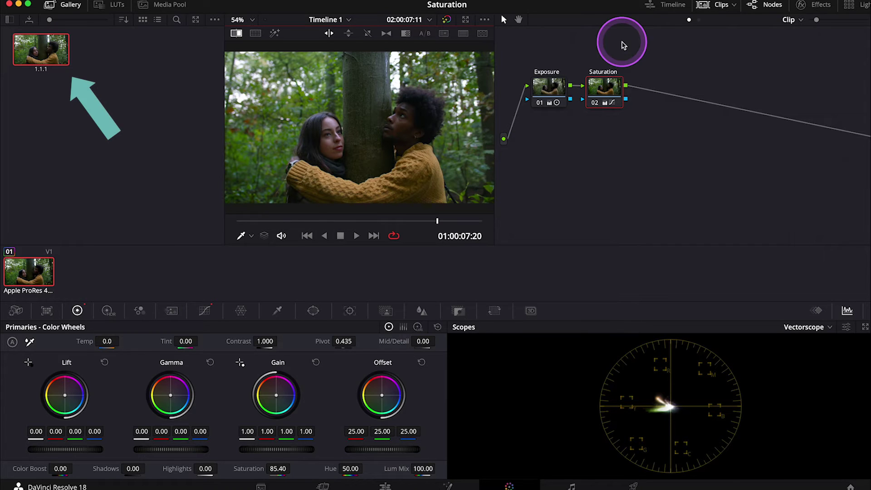
- Reset the Saturation node's grade and raise Color Boost to 100
{"action": "right_click", "coordinate": [619, 99]}
{"action": "left_click", "coordinate": [624, 103]}
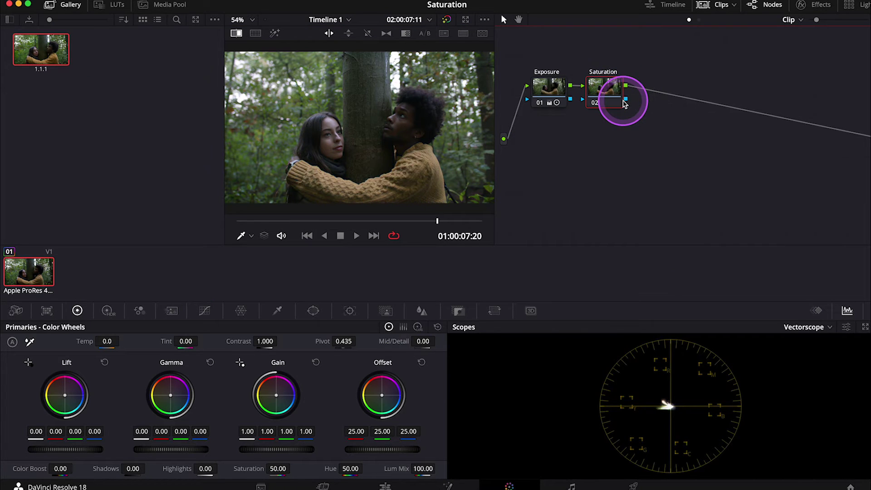
{"action": "left_click_drag", "start_coordinate": [60, 467], "coordinate": [165, 476]}
- Enter 35.5 as the Color Boost value for subtler greens
{"action": "left_click", "coordinate": [146, 291]}
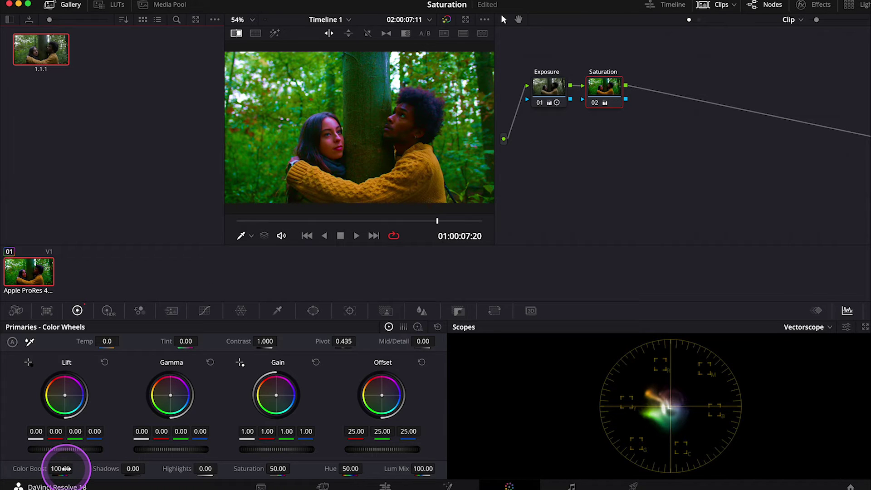
{"action": "double_click", "coordinate": [67, 469]}
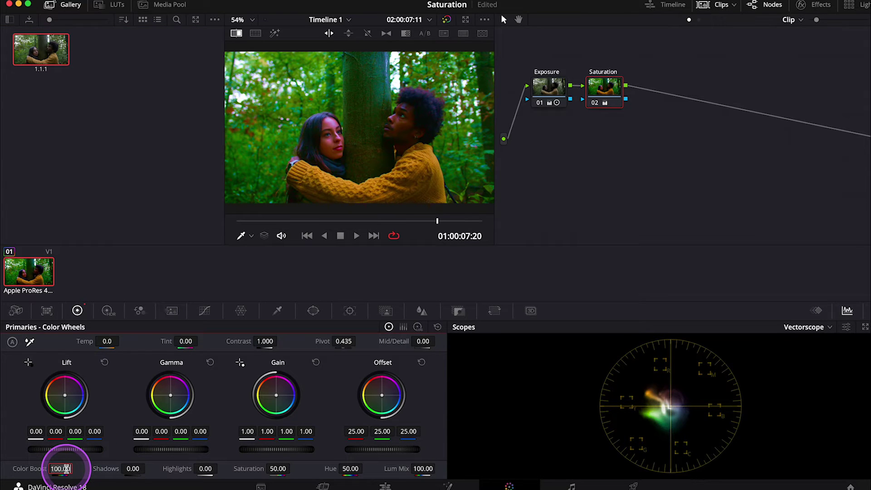
{"action": "type", "text": "35.5"}
{"action": "key", "text": "Return"}
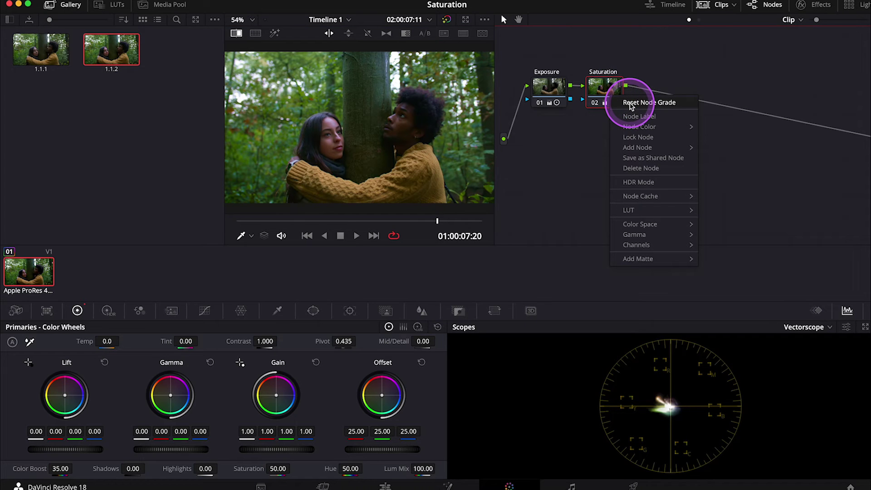
{"action": "left_click", "coordinate": [630, 103]}
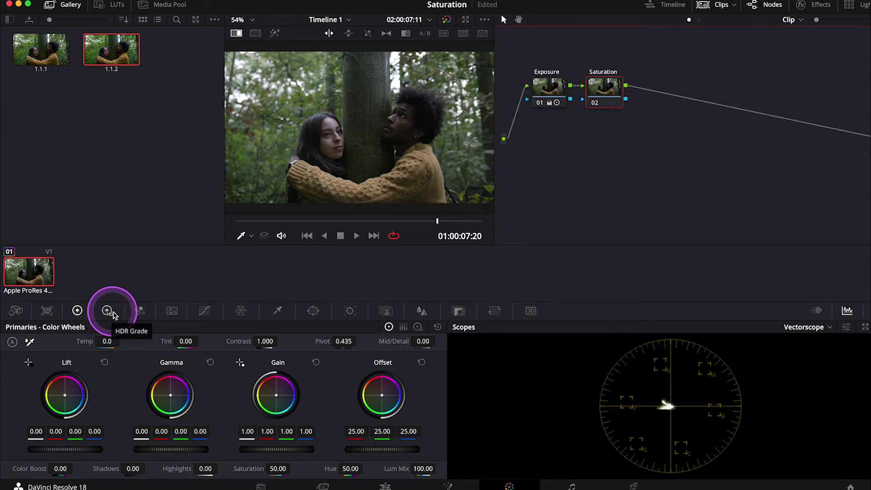
{"action": "left_click", "coordinate": [108, 311]}
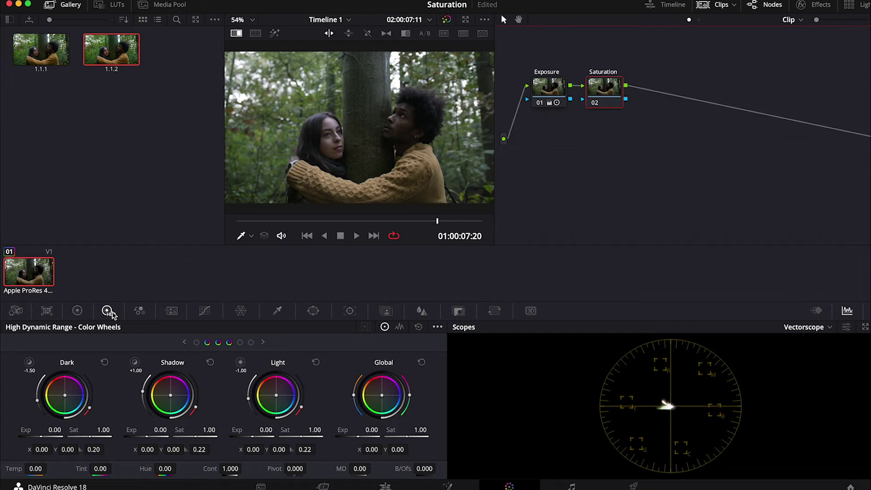
{"action": "left_click", "coordinate": [111, 314]}
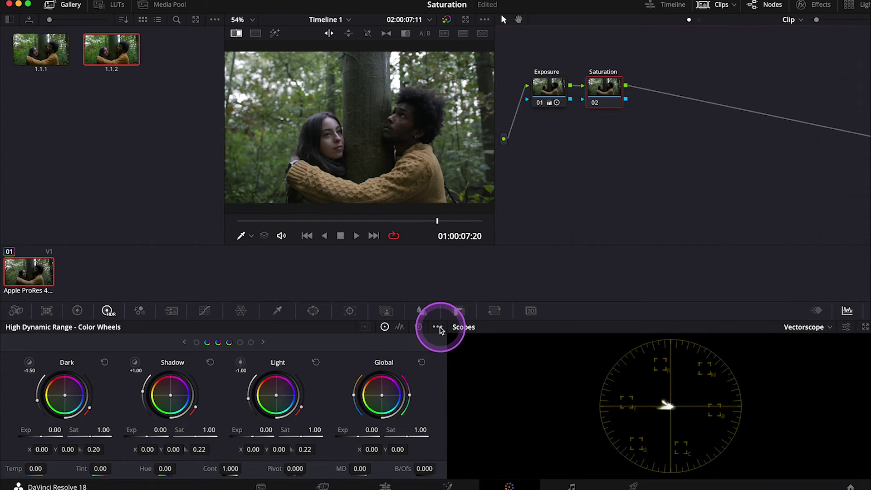
- Set the scopes' colour space to Rec.709 and gamma to Gamma 2.4
{"action": "left_click", "coordinate": [438, 327]}
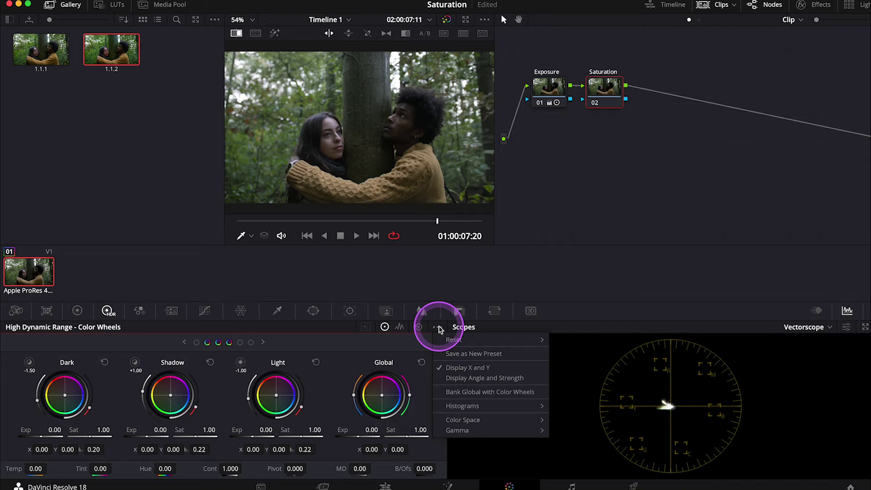
{"action": "mouse_move", "coordinate": [462, 420]}
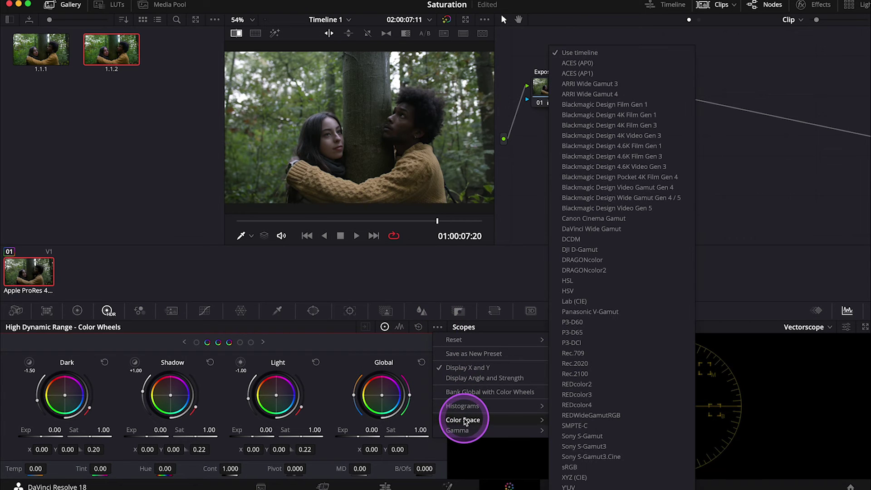
{"action": "left_click", "coordinate": [573, 353]}
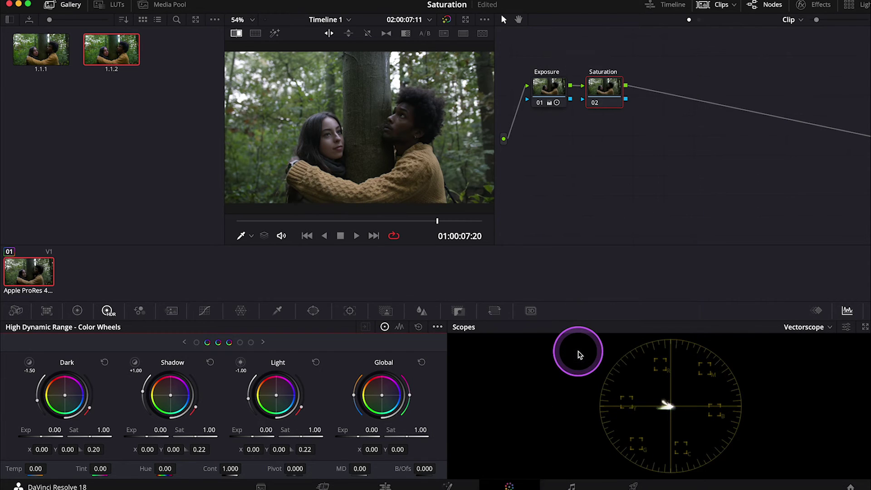
{"action": "left_click", "coordinate": [437, 328]}
{"action": "left_click", "coordinate": [494, 431]}
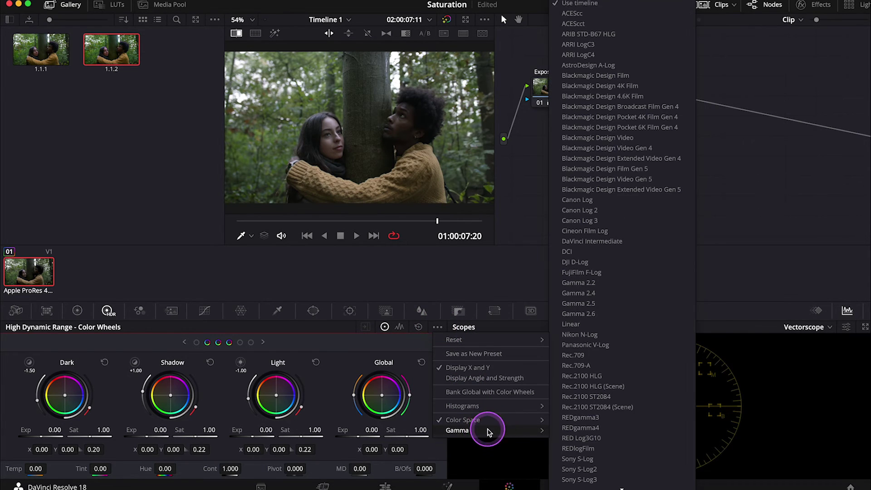
{"action": "left_click", "coordinate": [577, 378]}
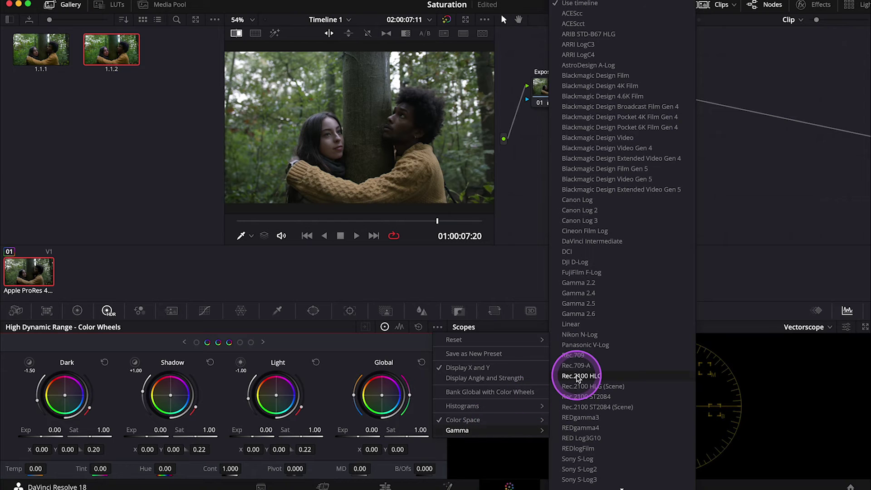
{"action": "left_click", "coordinate": [590, 295]}
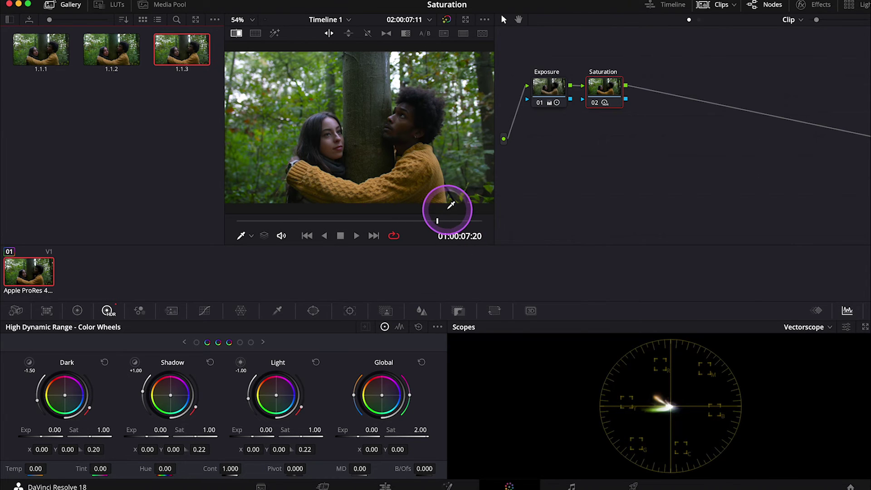
- Switch the Color page to the Enhanced Viewer layout
{"action": "left_click", "coordinate": [465, 19]}
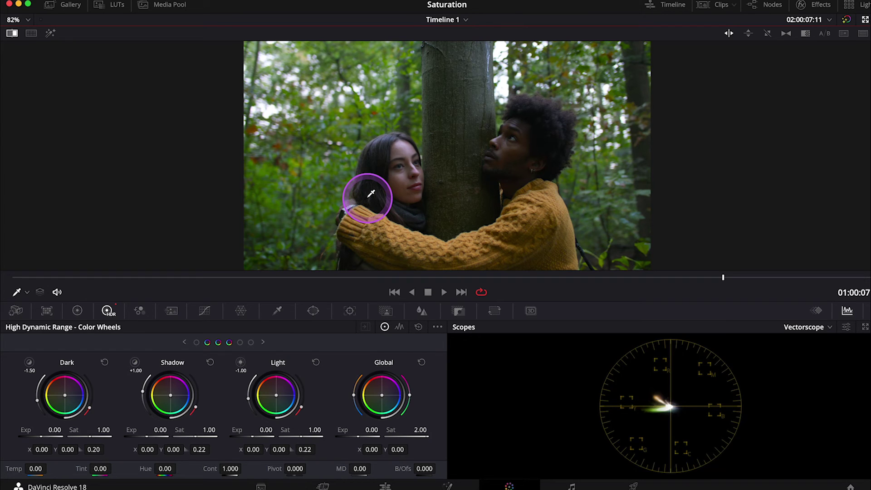
- Bring up the Hue vs Sat curve and sample the hue near the hair
{"action": "left_click", "coordinate": [204, 311]}
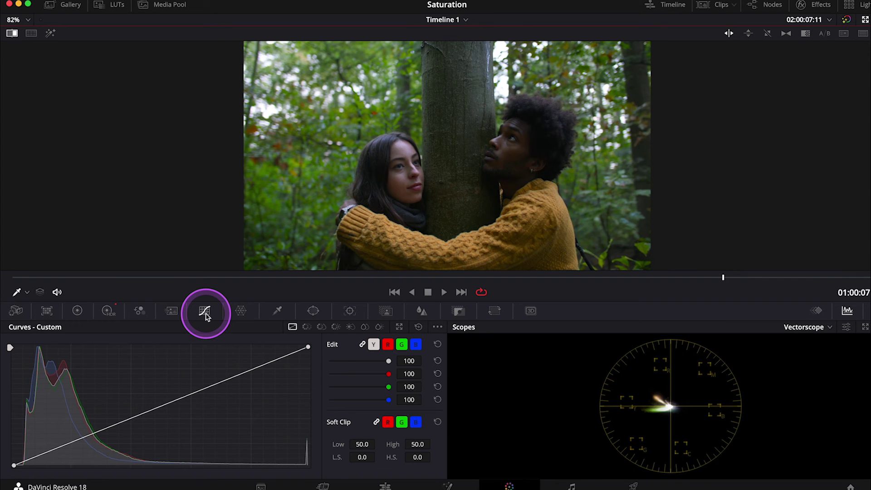
{"action": "left_click", "coordinate": [322, 327]}
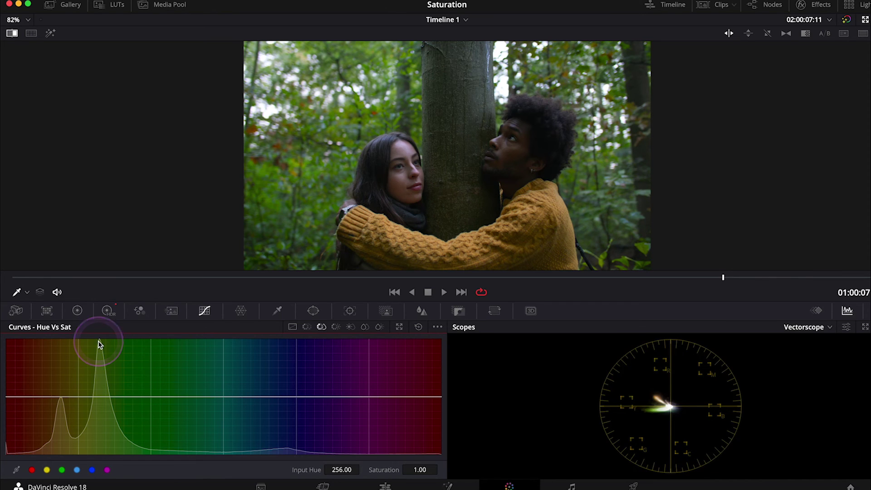
{"action": "left_click", "coordinate": [378, 140]}
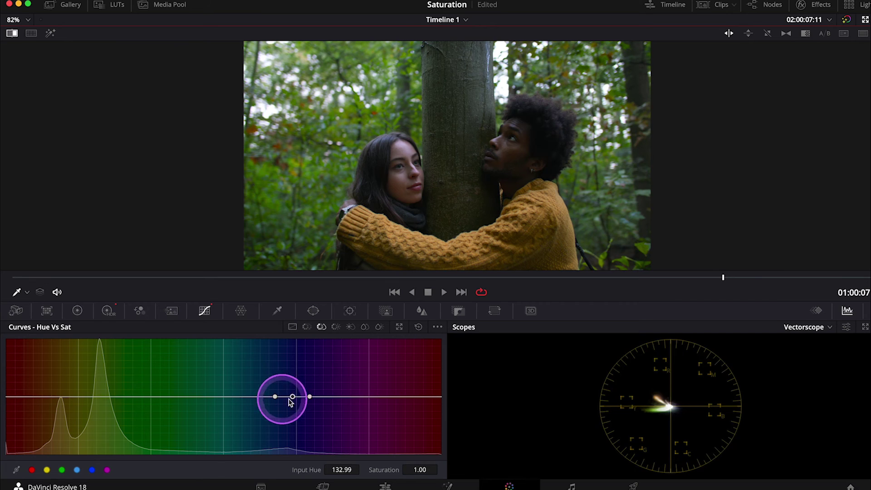
- Widen the blue hue range toward cyan and violet, pulling its saturation down to about 0.15
{"action": "left_click_drag", "start_coordinate": [275, 396], "coordinate": [225, 397]}
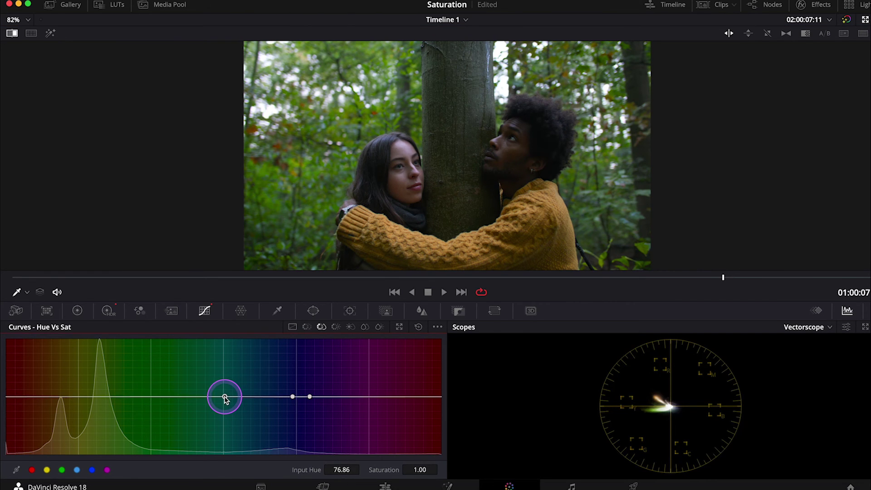
{"action": "left_click", "coordinate": [309, 397]}
{"action": "left_click_drag", "start_coordinate": [310, 398], "coordinate": [360, 397]}
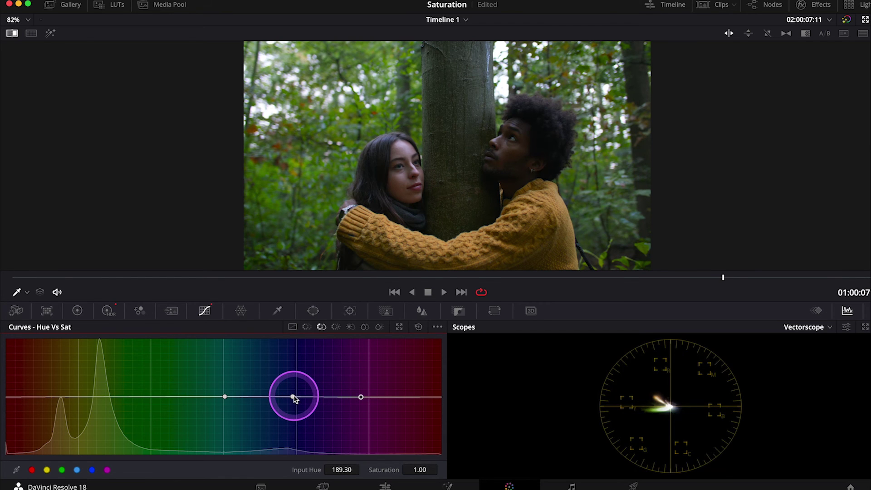
{"action": "left_click_drag", "start_coordinate": [293, 398], "coordinate": [292, 469]}
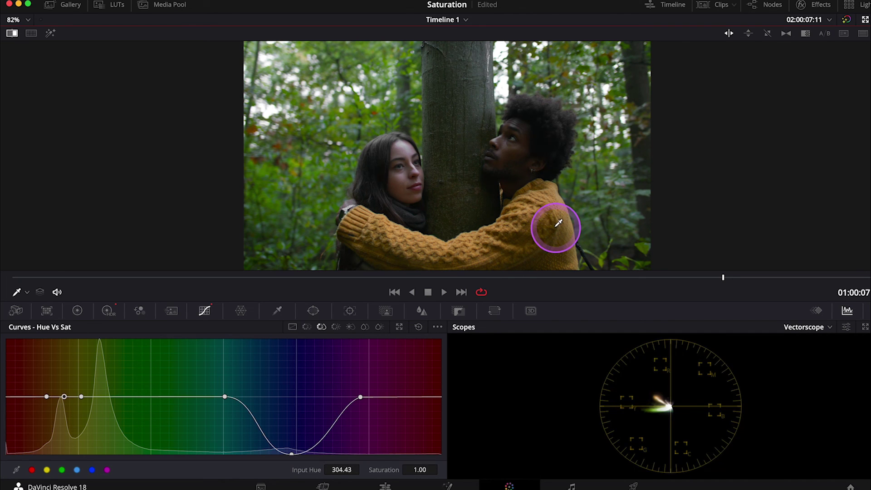
- Dip the orange hues slightly and lift the sampled foliage hue to 1.11 saturation
{"action": "mouse_move", "coordinate": [64, 397]}
{"action": "left_mouse_down"}
{"action": "mouse_move", "coordinate": [62, 408]}
{"action": "mouse_move", "coordinate": [59, 401]}
{"action": "left_mouse_up"}
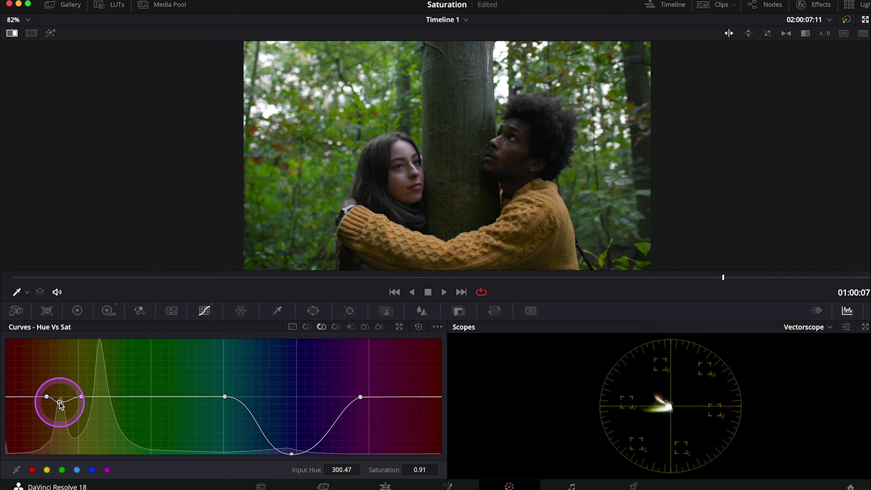
{"action": "left_click", "coordinate": [308, 173]}
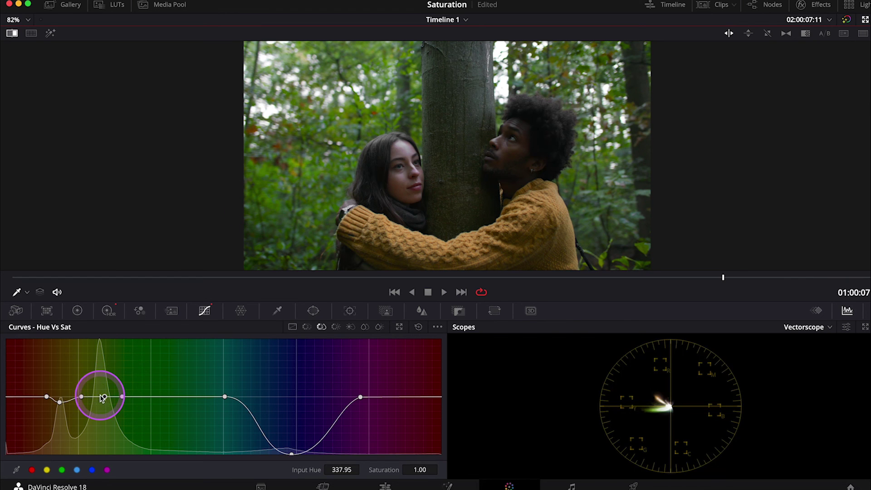
{"action": "left_click_drag", "start_coordinate": [107, 400], "coordinate": [102, 393]}
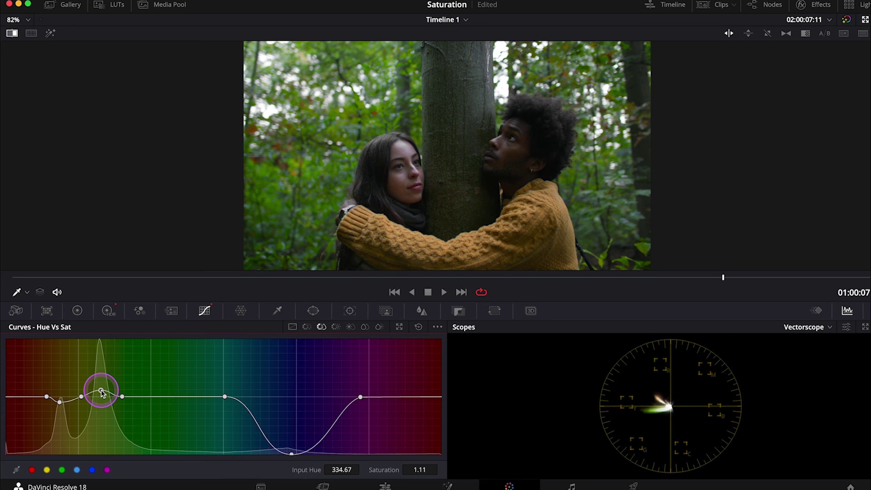